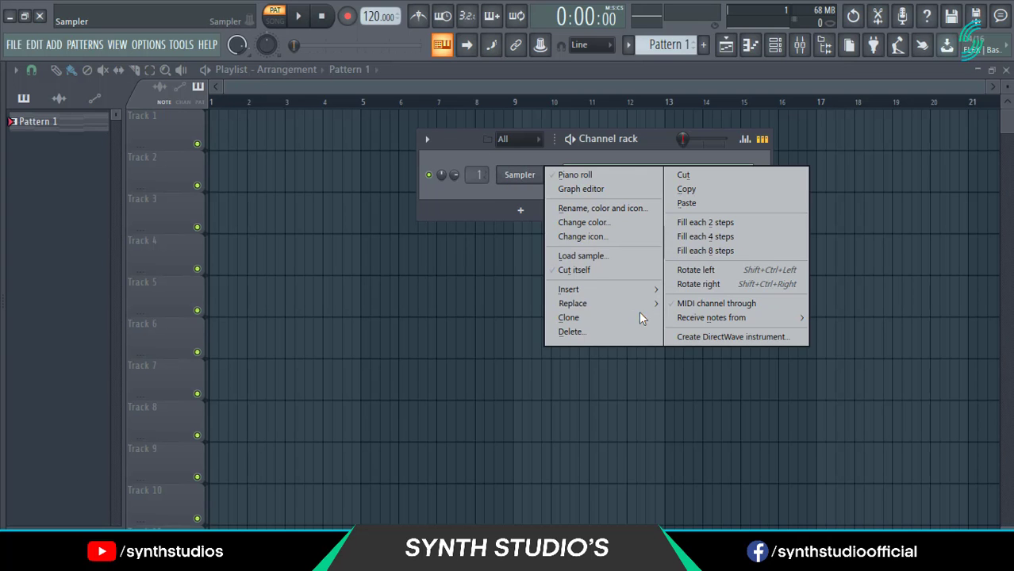
# Replace the Sampler channel with the GMS synth and bring its window into full view
pyautogui.moveTo(621, 300)
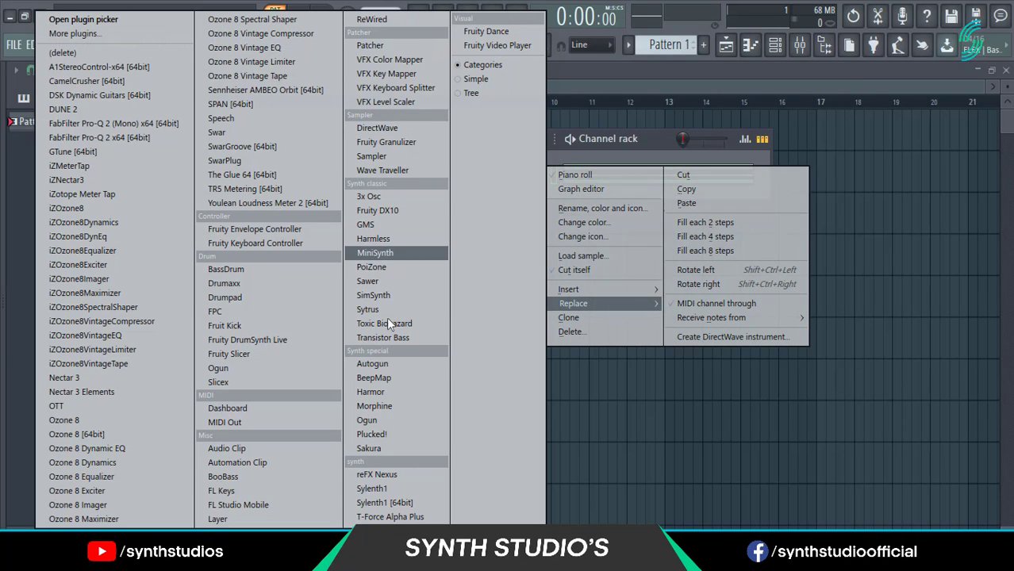
pyautogui.click(373, 225)
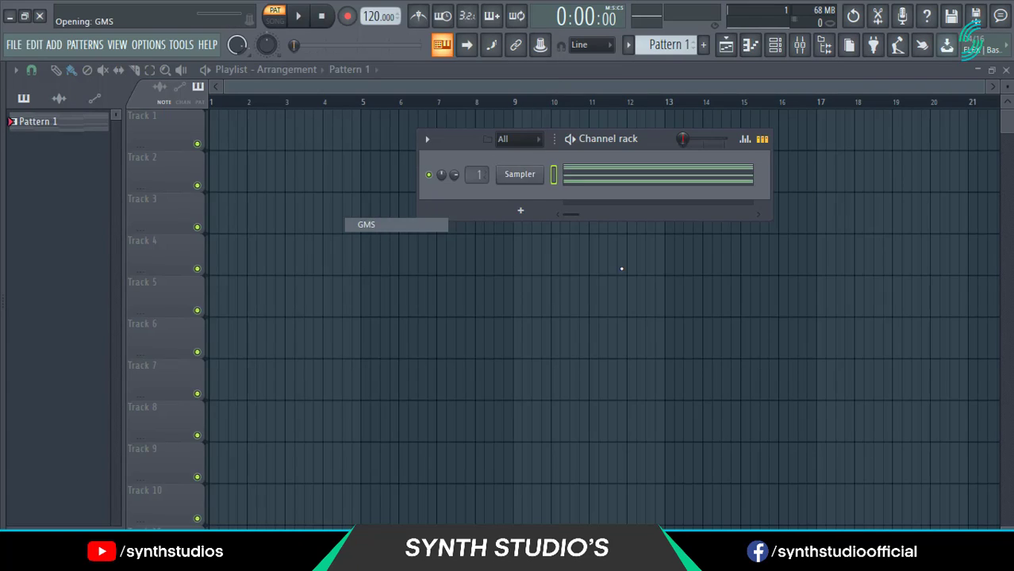
pyautogui.moveTo(578, 274); pyautogui.dragTo(637, 110)
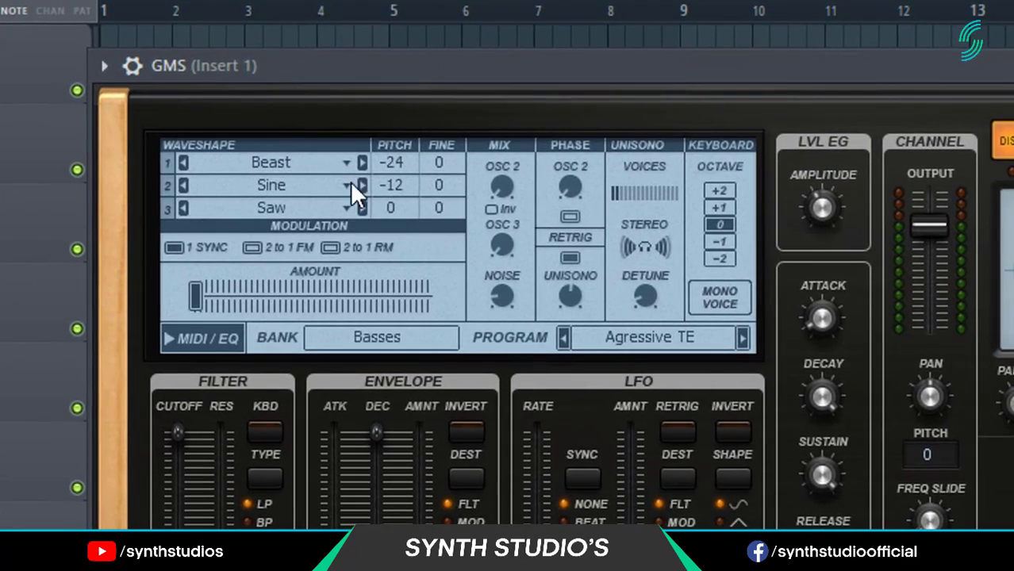
# Load the Default preset from GMS's User bank
pyautogui.click(363, 337)
pyautogui.click(325, 440)
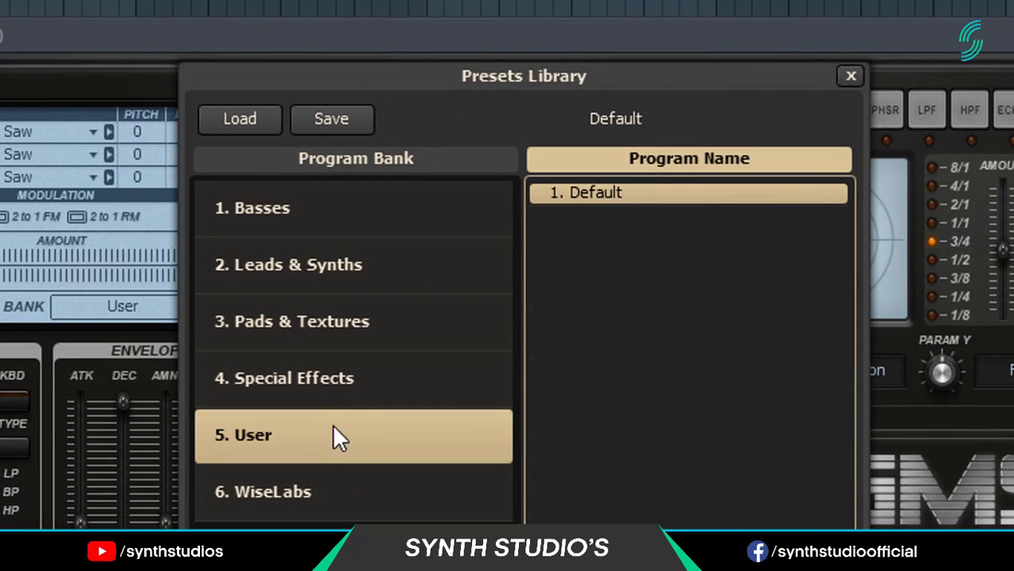
pyautogui.doubleClick(644, 194)
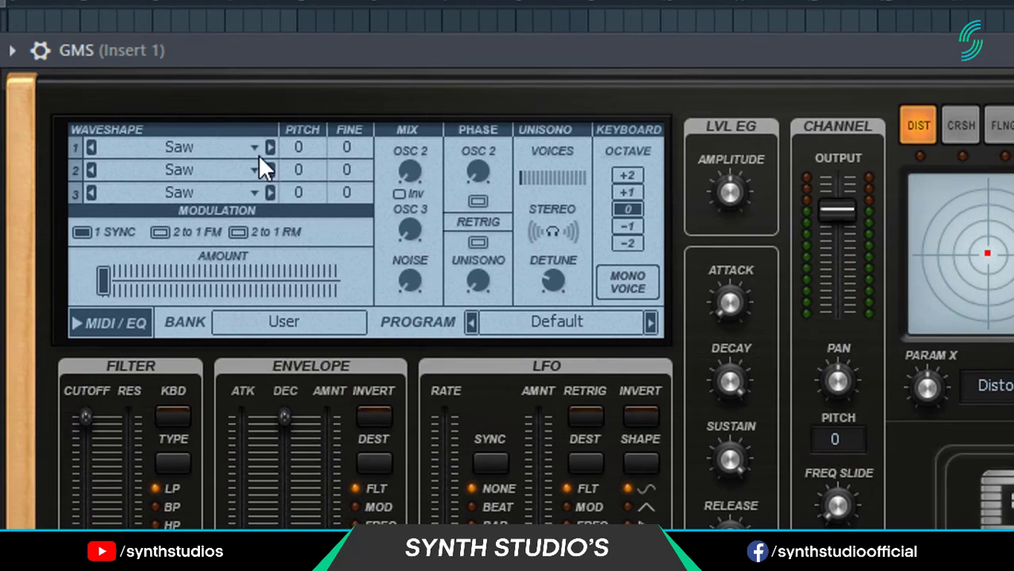
pyautogui.click(258, 152)
# Set oscillator 1 to String, oscillator 2 to Sine and oscillator 3 to Square
pyautogui.moveTo(463, 127); pyautogui.dragTo(468, 282)
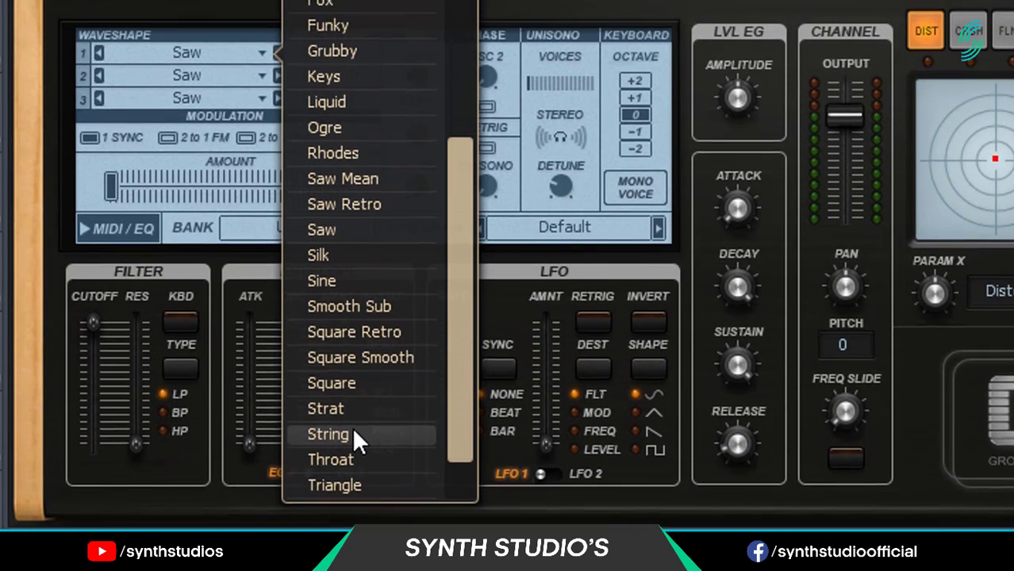
pyautogui.click(353, 412)
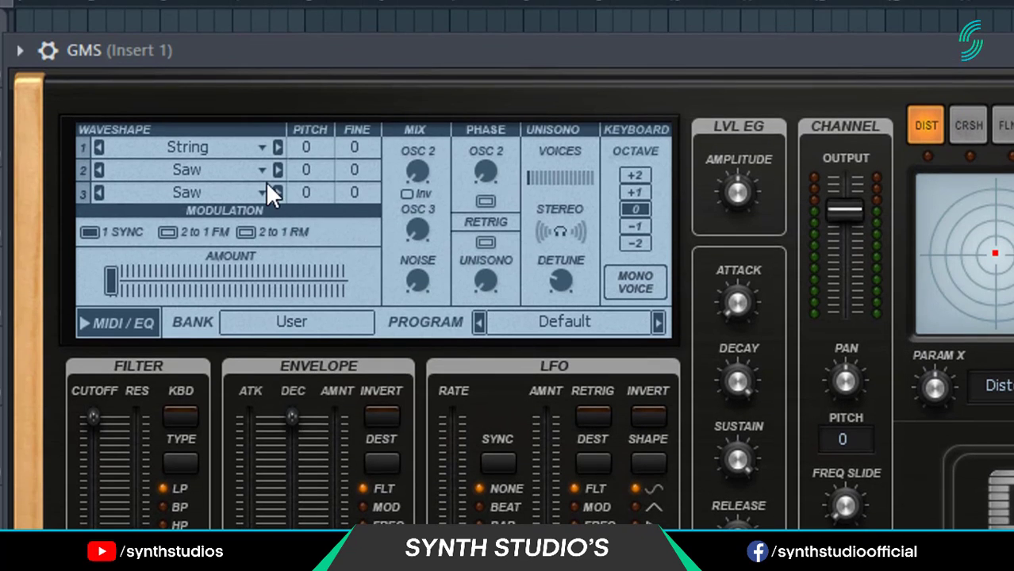
pyautogui.click(265, 174)
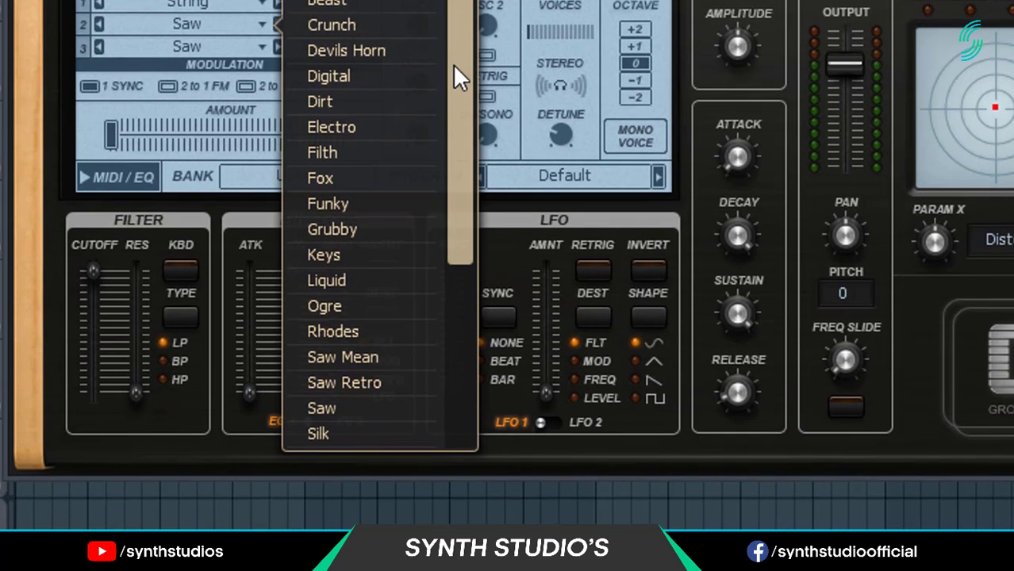
pyautogui.moveTo(457, 78); pyautogui.dragTo(467, 158)
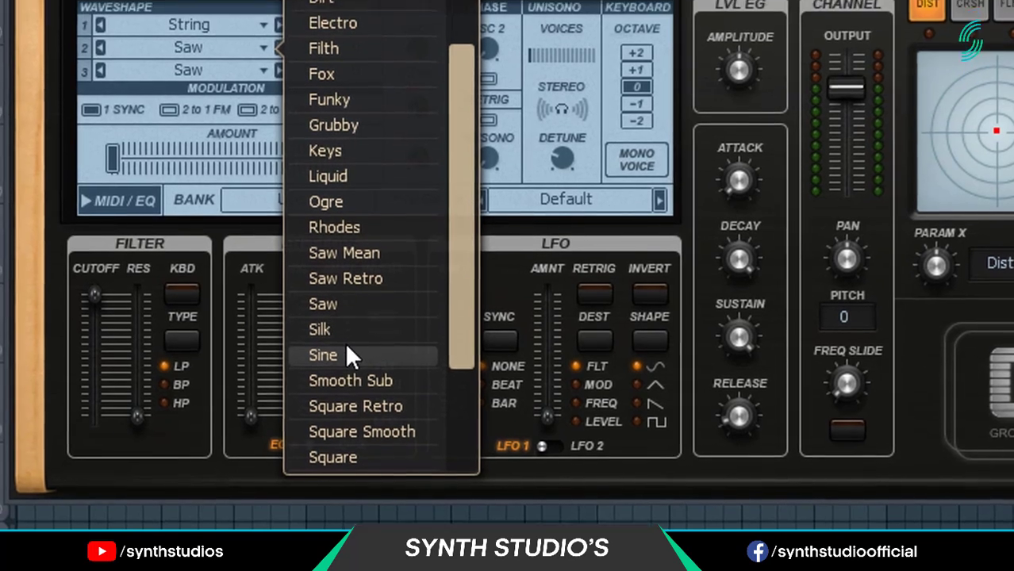
pyautogui.click(341, 331)
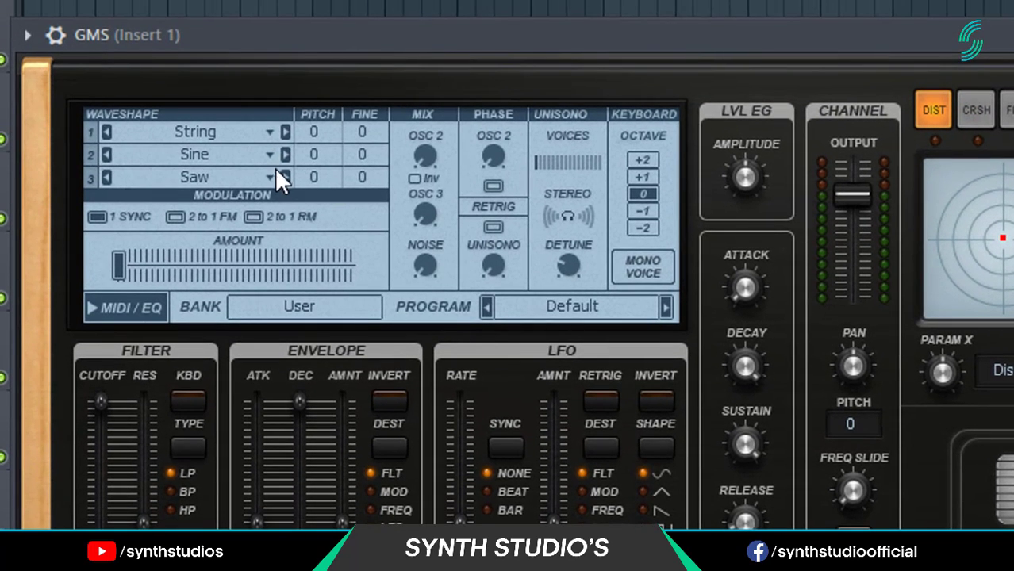
pyautogui.click(273, 173)
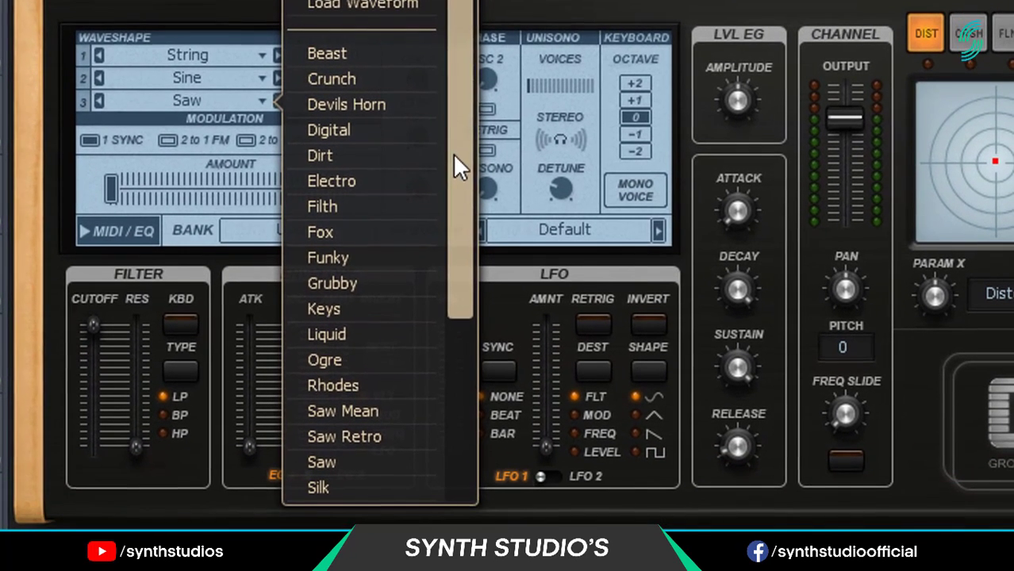
pyautogui.moveTo(454, 202); pyautogui.dragTo(464, 284)
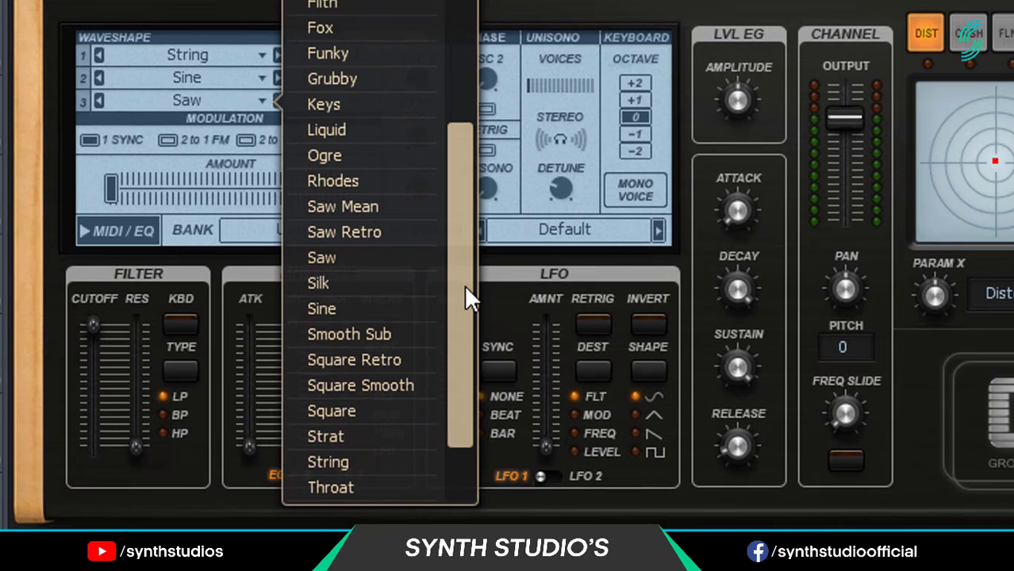
pyautogui.click(337, 417)
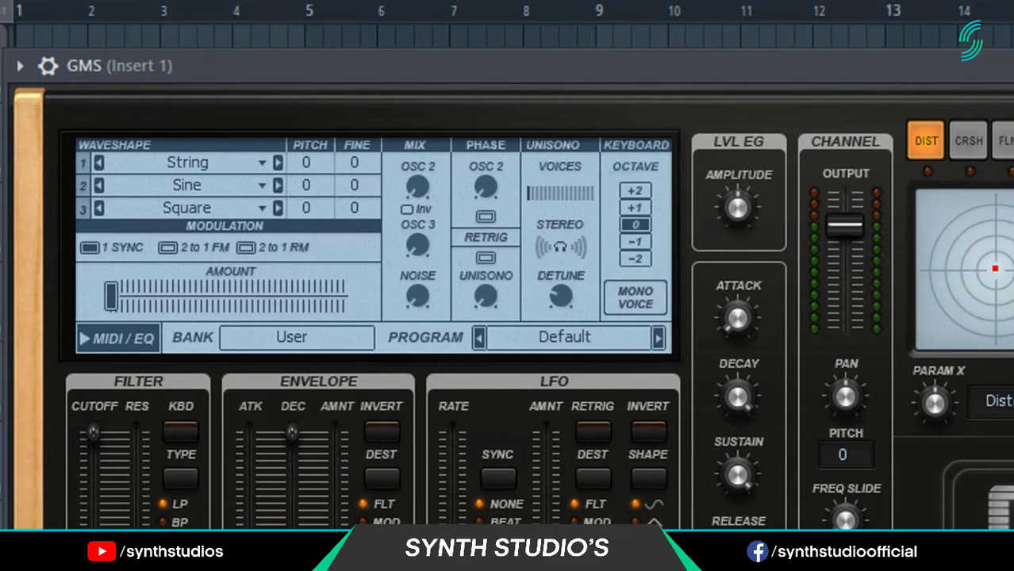
# Tune oscillator 2 to pitch 12, fine -4, and raise the oscillator 2 and 3 mix levels
pyautogui.moveTo(316, 187); pyautogui.dragTo(316, 148)
pyautogui.moveTo(363, 183)
pyautogui.mouseDown()
pyautogui.moveTo(359, 206)
pyautogui.moveTo(359, 167)
pyautogui.mouseUp()
pyautogui.moveTo(417, 187); pyautogui.dragTo(418, 175)
pyautogui.moveTo(414, 252); pyautogui.dragTo(415, 242)
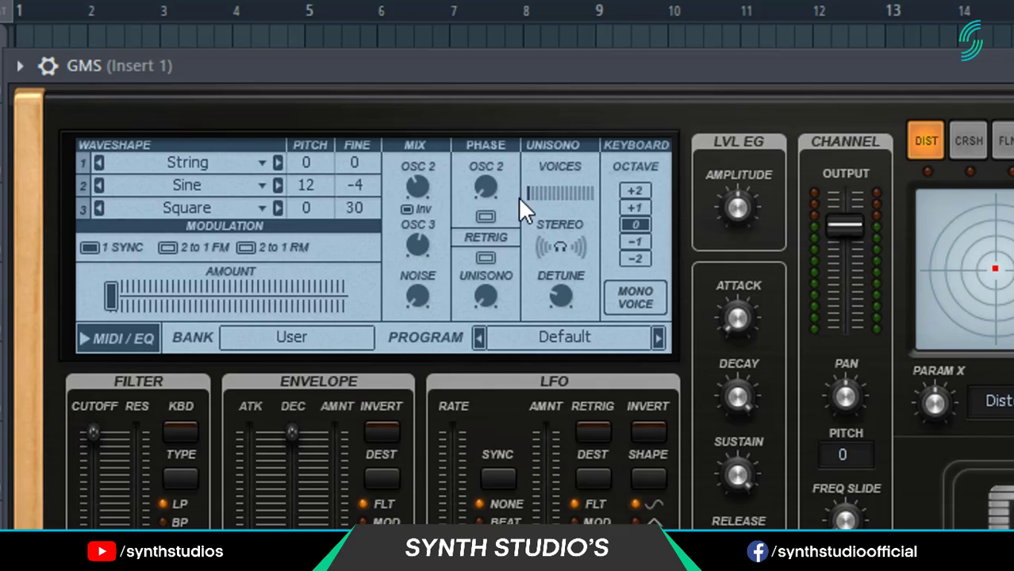
# Shift oscillator 2 phase, and raise unison detune, voices to 11 and stereo spread
pyautogui.moveTo(488, 187); pyautogui.dragTo(488, 175)
pyautogui.moveTo(564, 297); pyautogui.dragTo(565, 290)
pyautogui.moveTo(560, 197); pyautogui.dragTo(560, 190)
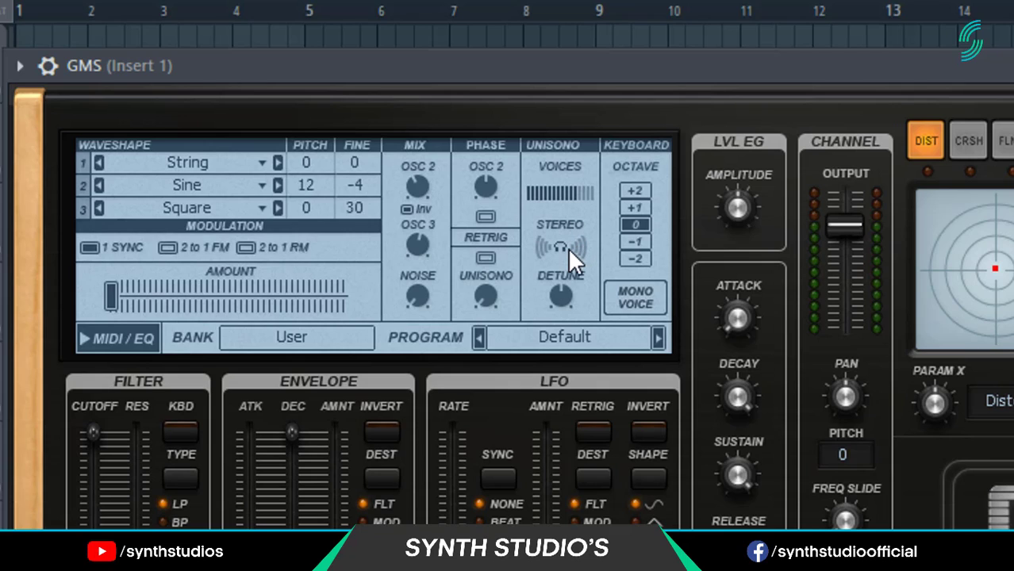
pyautogui.moveTo(567, 247); pyautogui.dragTo(559, 256)
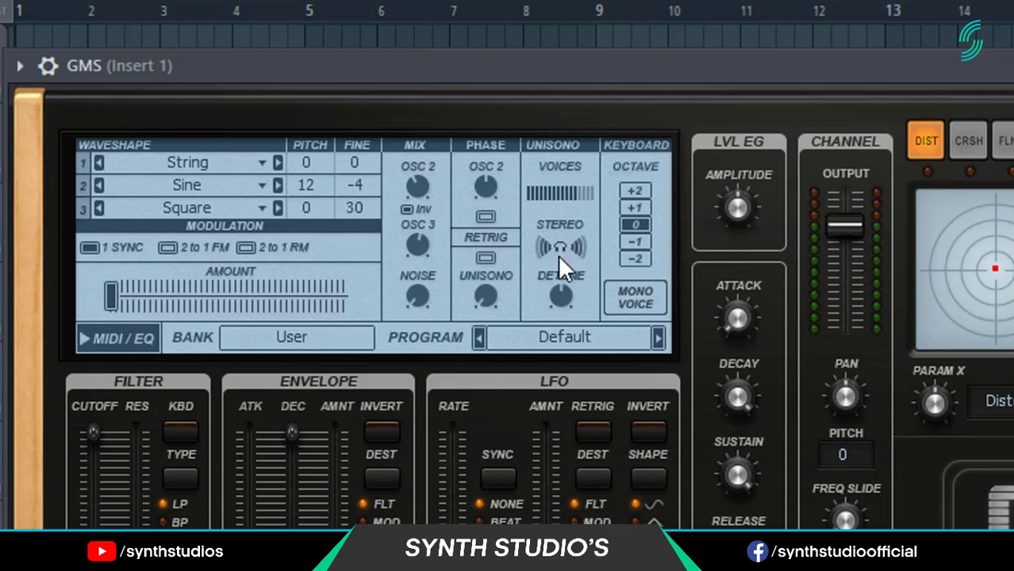
# On the MIDI/EQ page, cut LOW and SEMI about 3 dB; boost MIDDLE 5.34, TREBLE 2.64, HIGH 3 dB
pyautogui.click(134, 341)
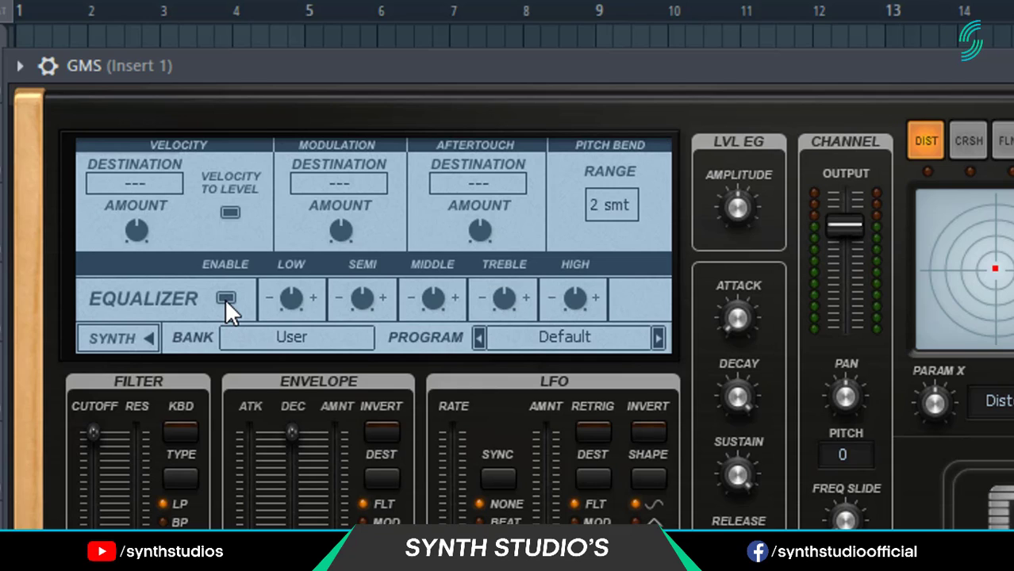
pyautogui.moveTo(299, 290); pyautogui.dragTo(299, 324)
pyautogui.moveTo(362, 297); pyautogui.dragTo(362, 310)
pyautogui.moveTo(433, 295); pyautogui.dragTo(440, 286)
pyautogui.moveTo(503, 298); pyautogui.dragTo(504, 276)
pyautogui.moveTo(574, 296); pyautogui.dragTo(575, 288)
# On the SYNTH page, lower the filter cutoff, add slight resonance and raise envelope attack to about 0.91%
pyautogui.click(116, 339)
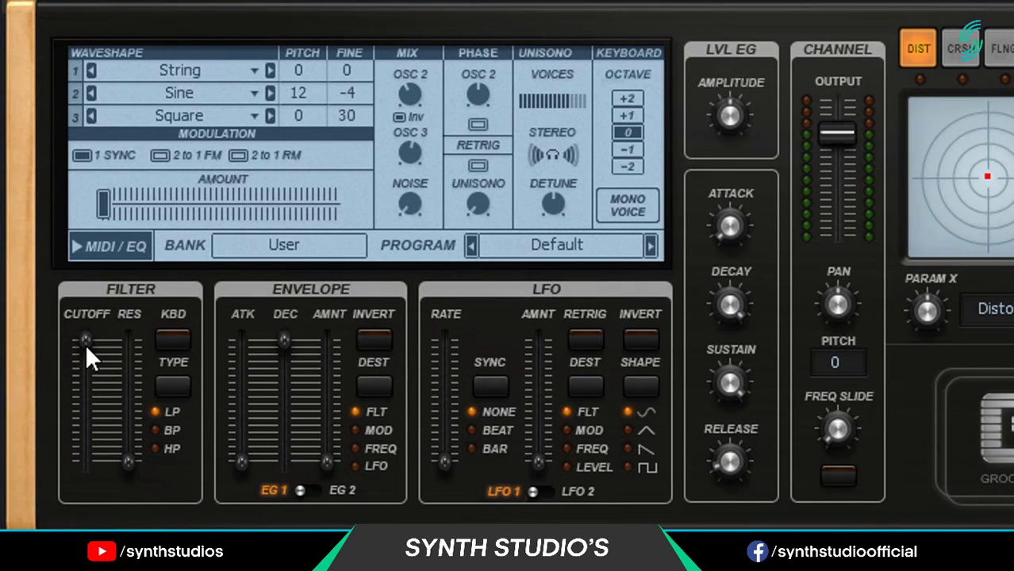
pyautogui.moveTo(85, 342); pyautogui.dragTo(85, 407)
pyautogui.moveTo(138, 460); pyautogui.dragTo(138, 439)
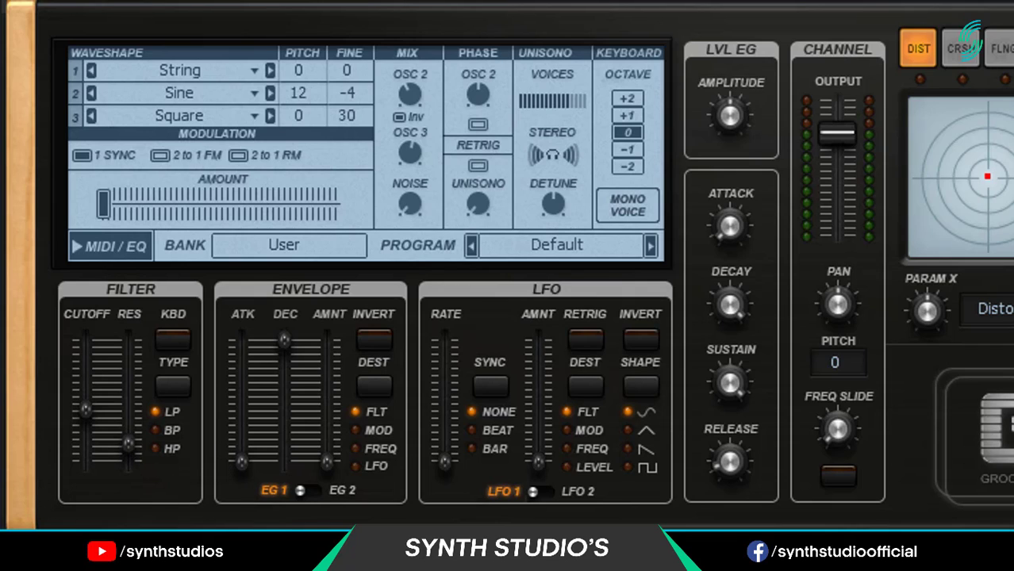
pyautogui.moveTo(242, 461); pyautogui.dragTo(283, 353)
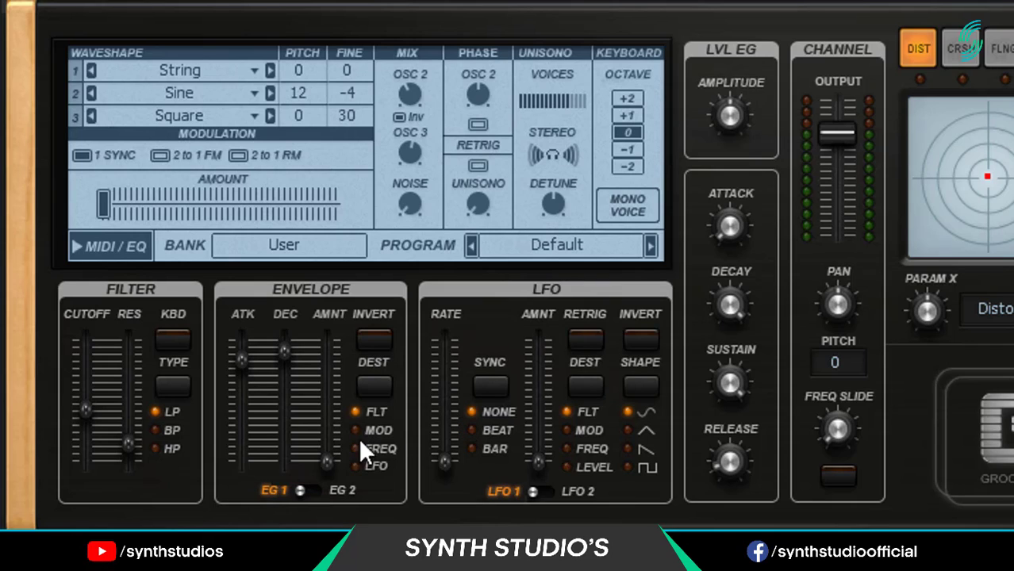
# Set envelope amount to 0.70%, bar-sync the LFO at rate 3/4 with slight amount, and lengthen amp decay
pyautogui.moveTo(332, 461); pyautogui.dragTo(332, 388)
pyautogui.click(473, 449)
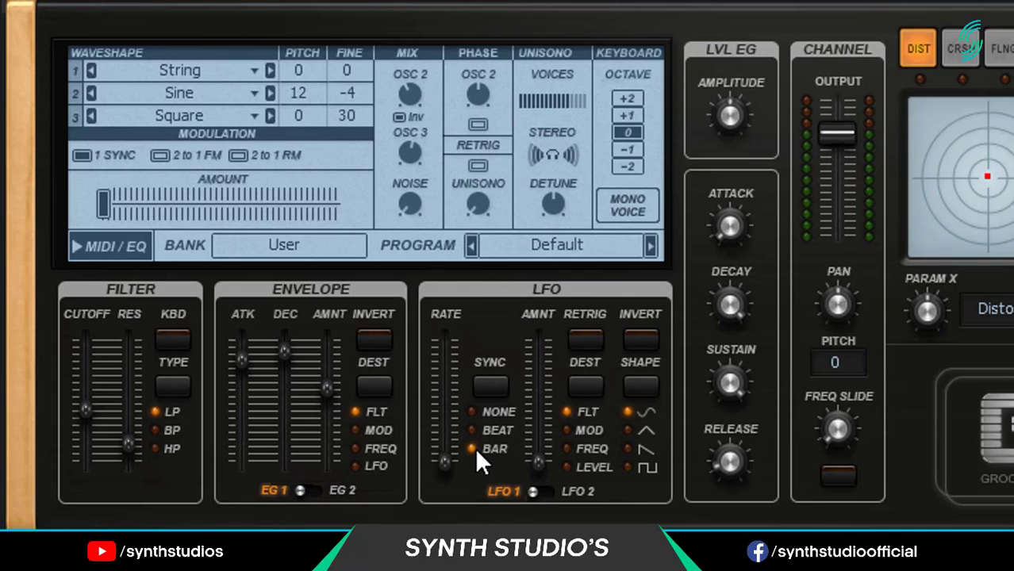
pyautogui.moveTo(450, 465); pyautogui.dragTo(446, 375)
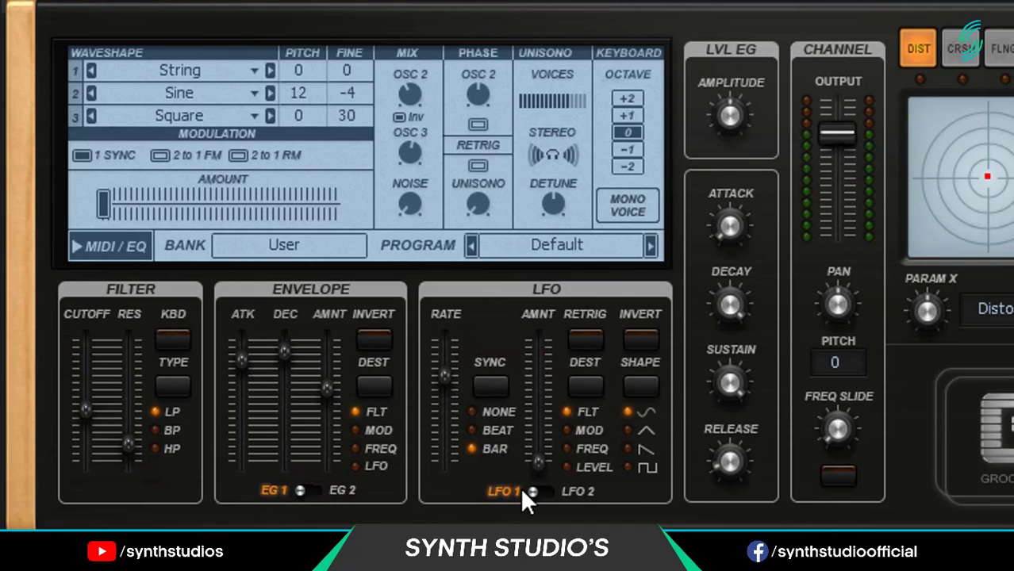
pyautogui.moveTo(537, 458); pyautogui.dragTo(537, 446)
pyautogui.moveTo(730, 303); pyautogui.dragTo(729, 287)
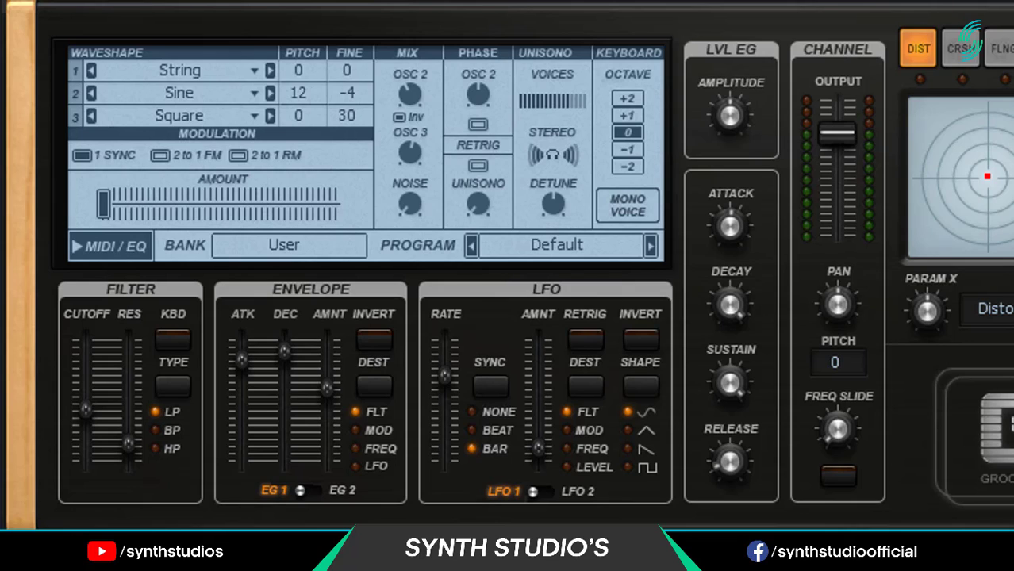